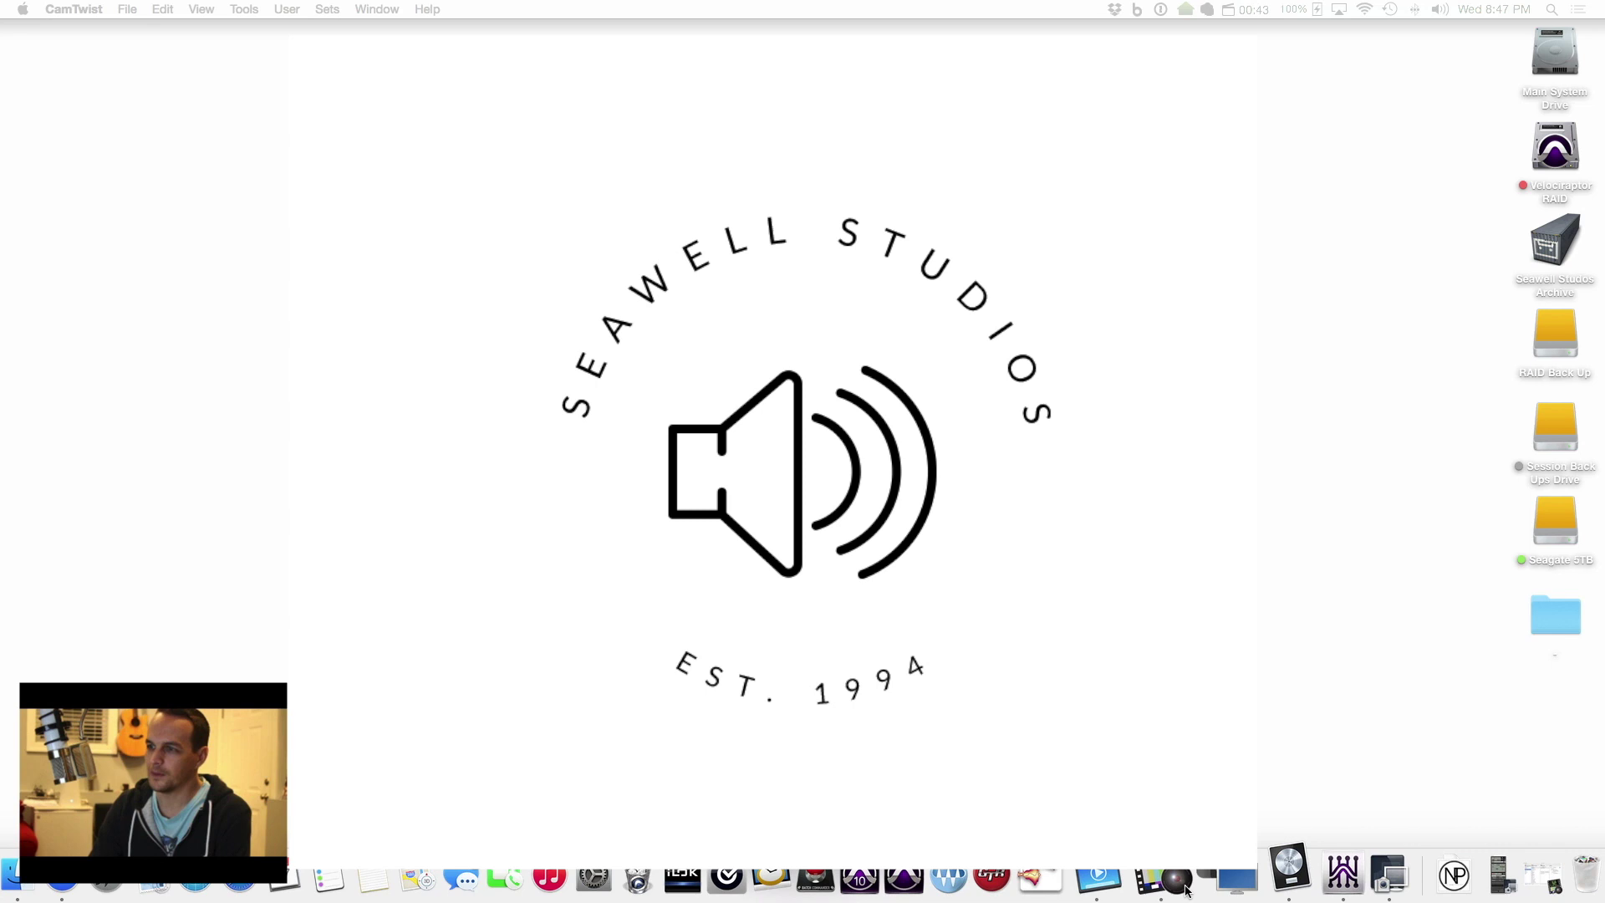
Step: Launch Pro Tools, dismiss the Fatal Error, suppress Waves preferences, and acknowledge the out-of-memory error
{"action": "left_click", "coordinate": [893, 880]}
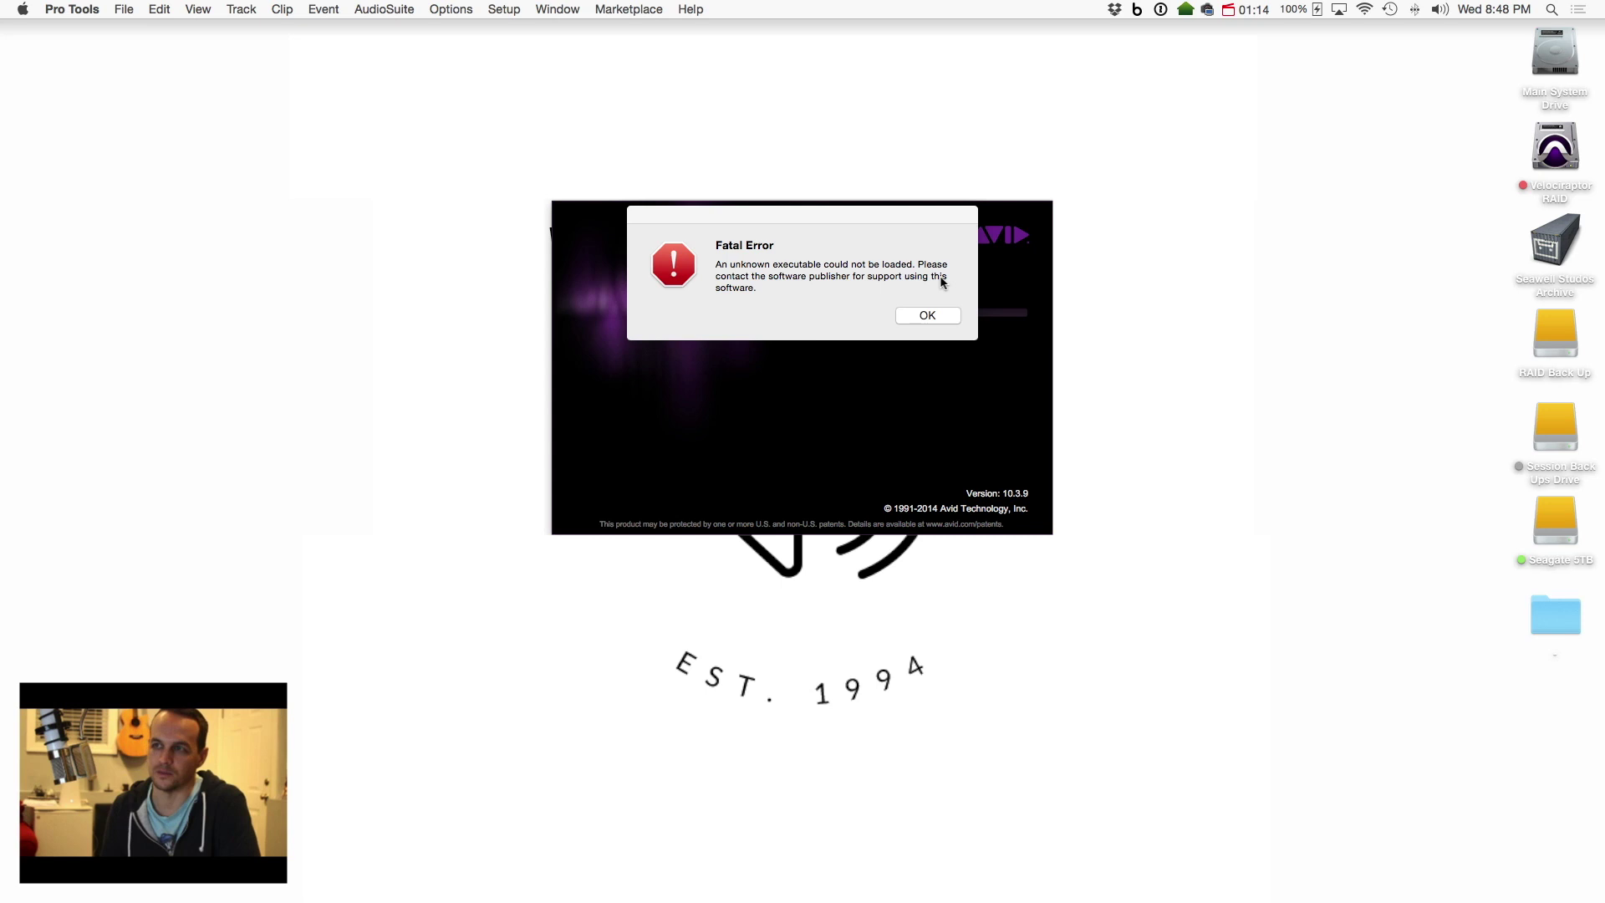
{"action": "left_click", "coordinate": [928, 314]}
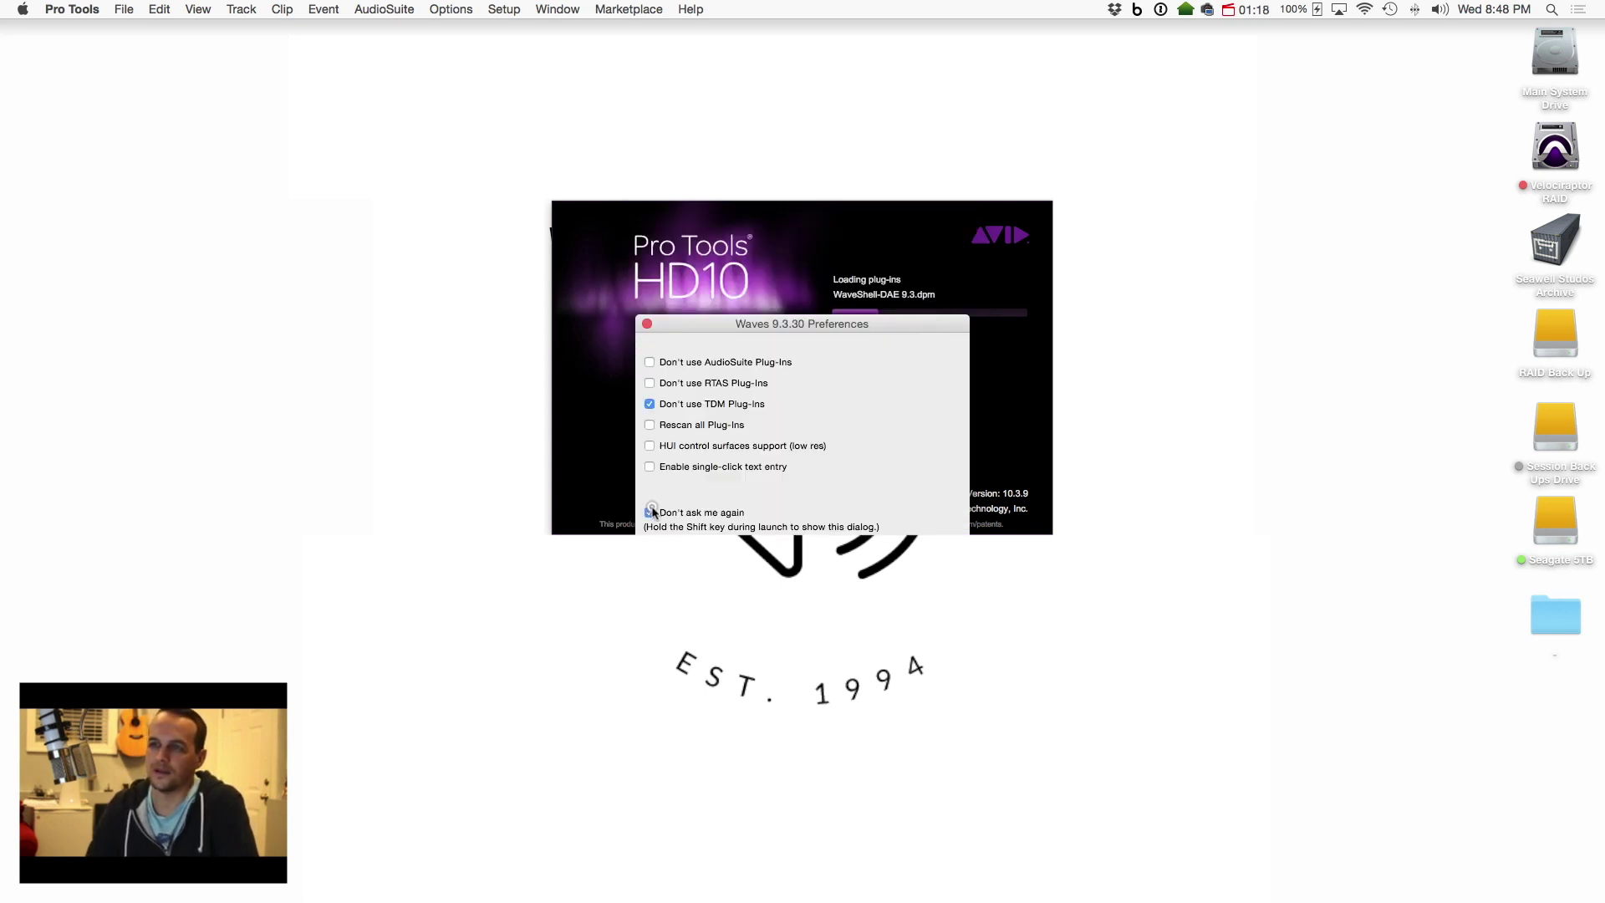
{"action": "left_click", "coordinate": [650, 512]}
{"action": "key", "text": "Return"}
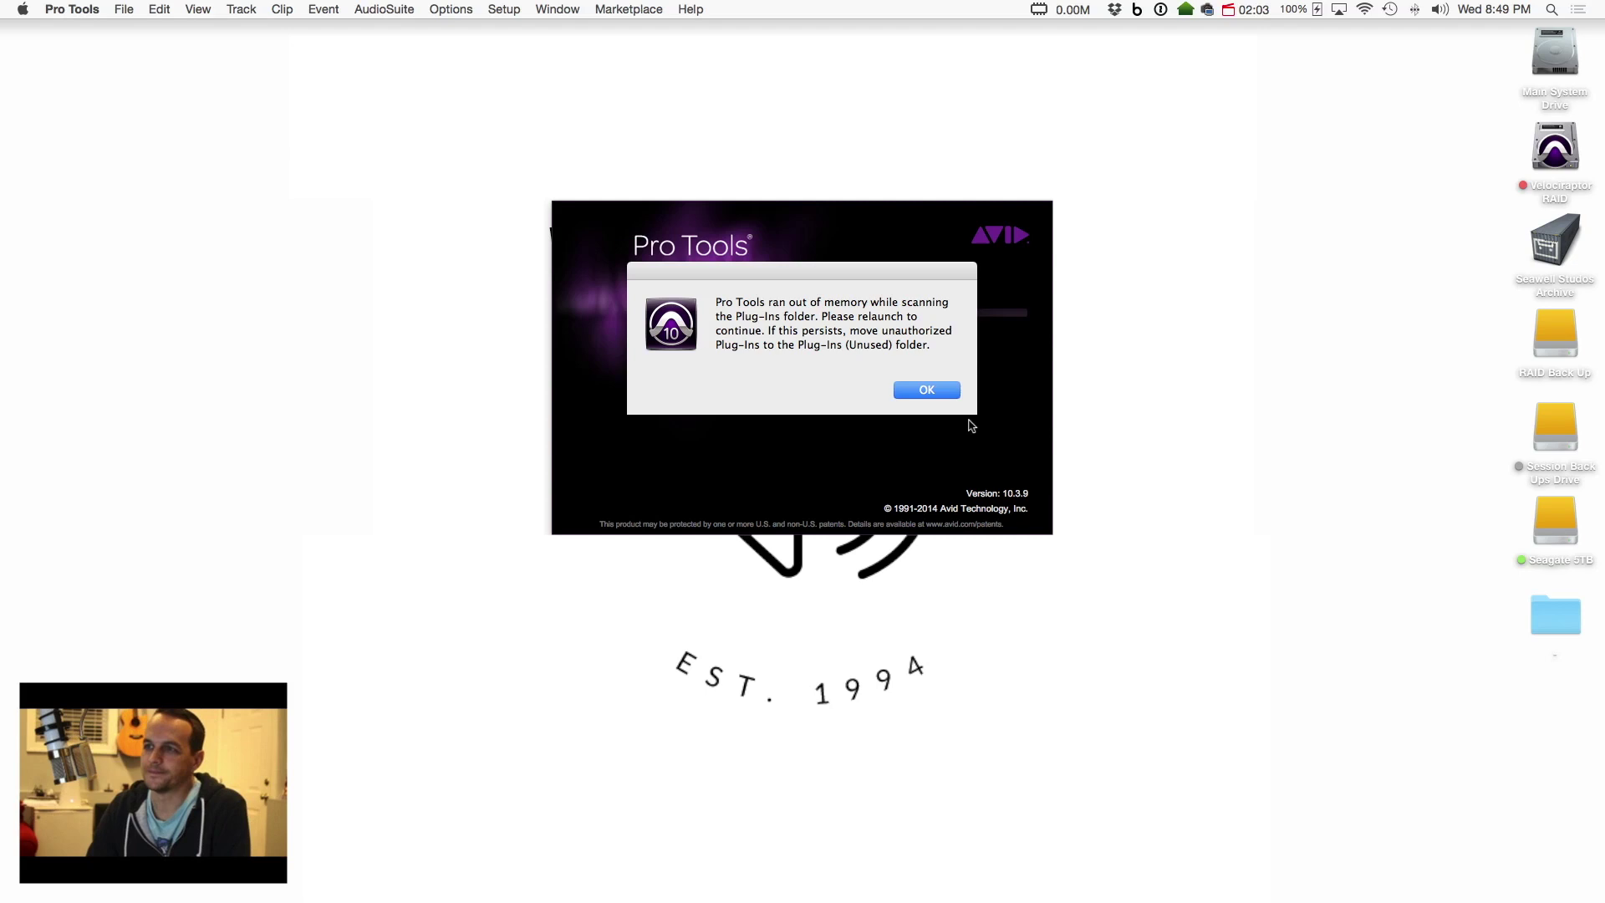
{"action": "left_click", "coordinate": [927, 390]}
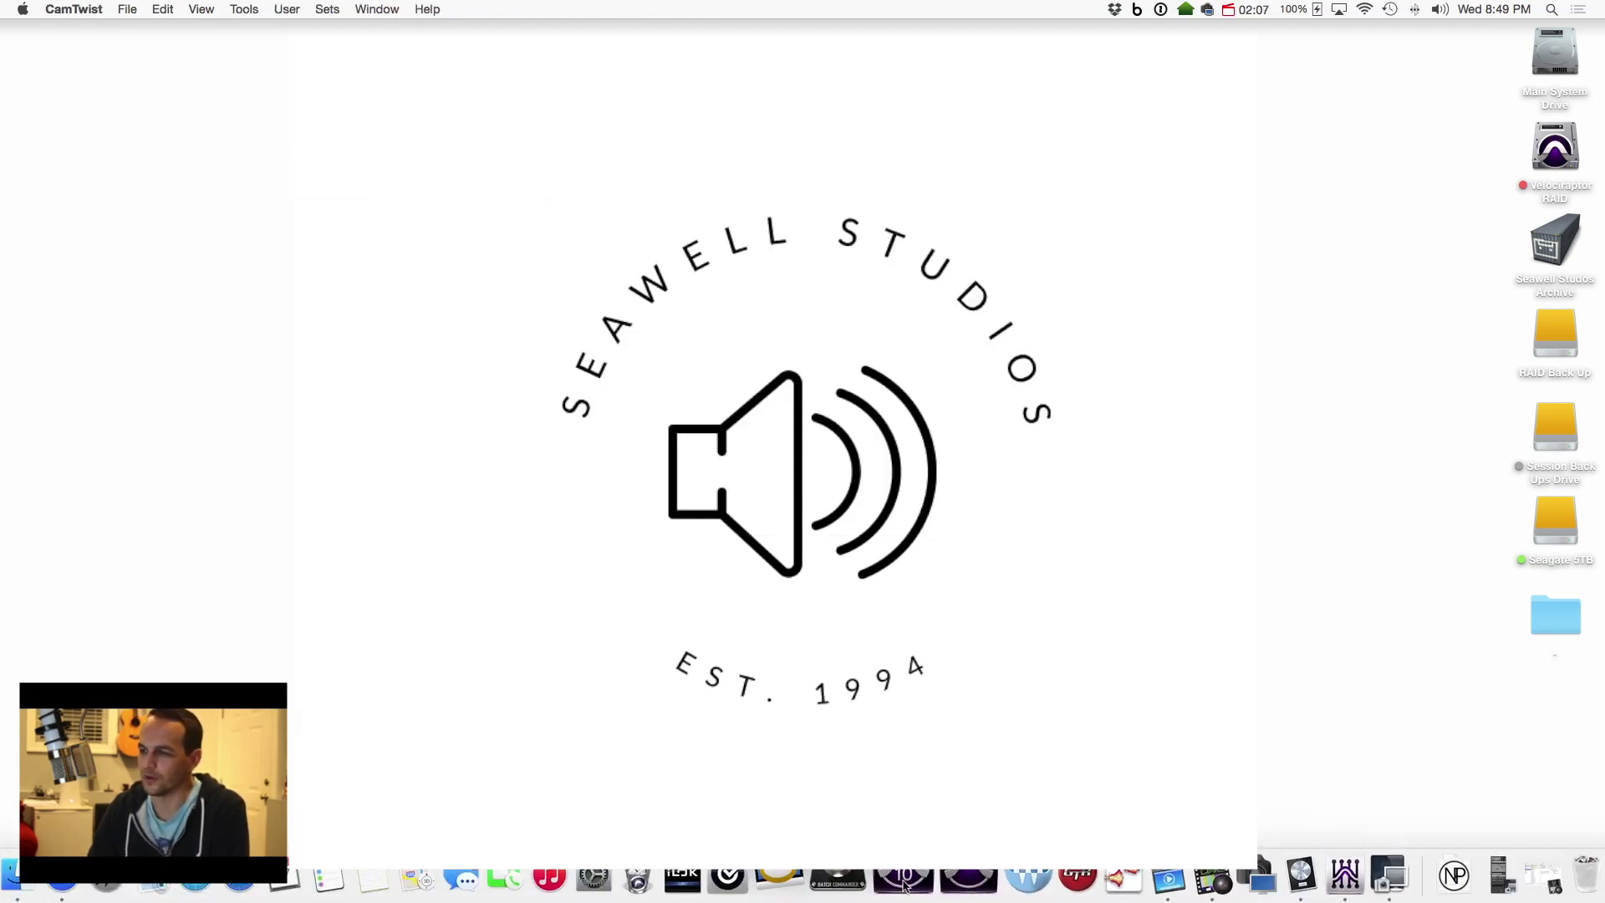
Step: Open Main System Drive and show its Applications folder
{"action": "double_click", "coordinate": [1555, 57]}
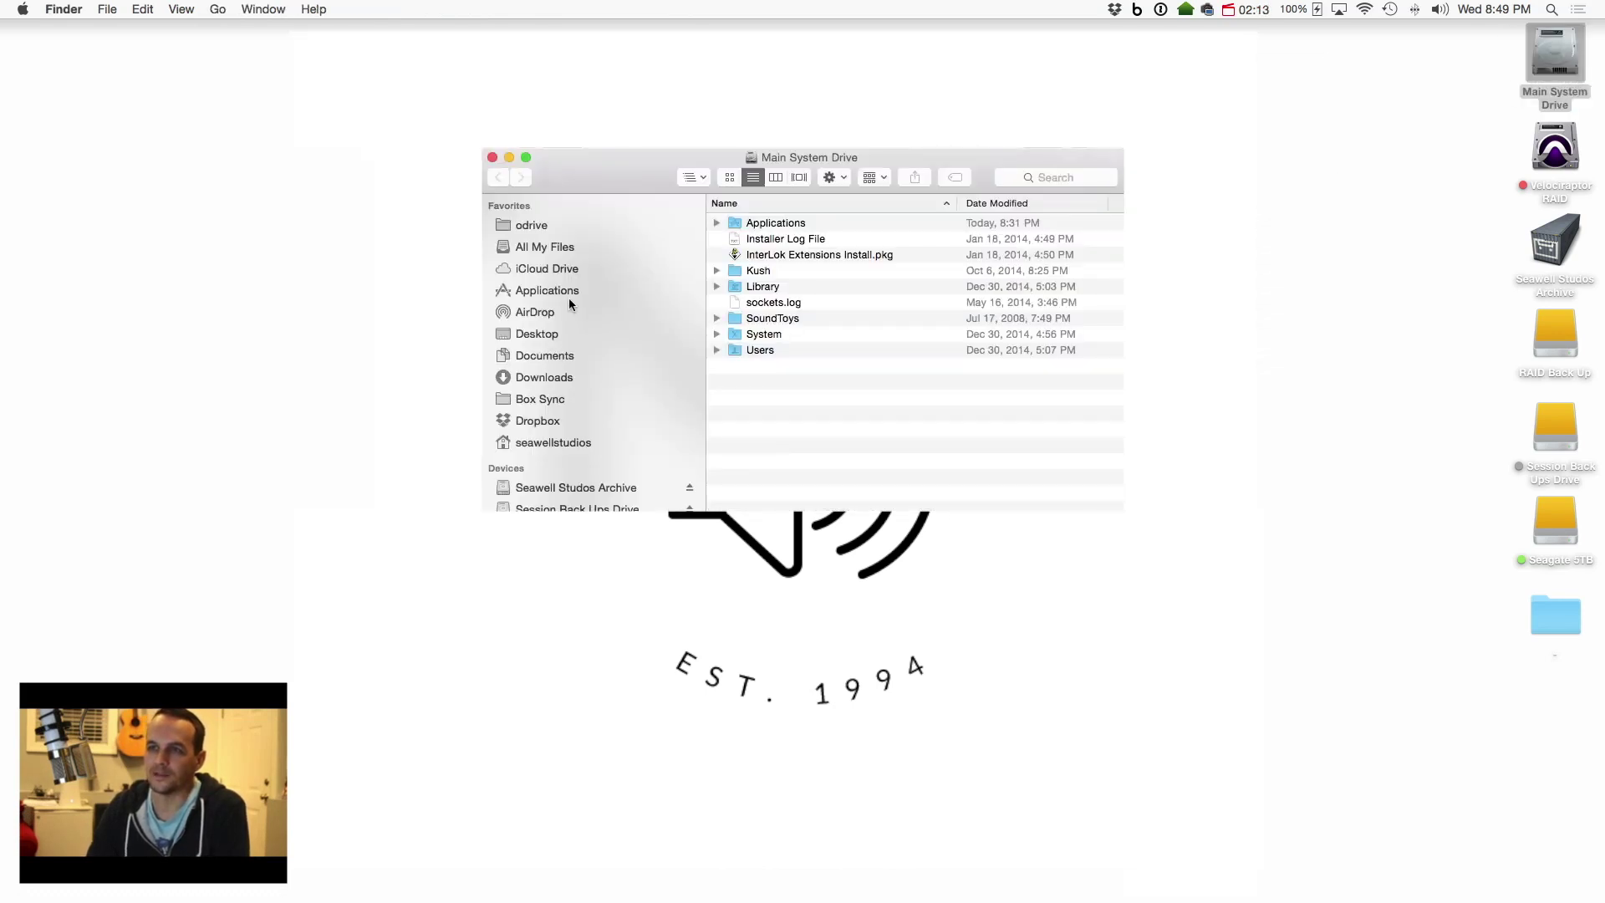
{"action": "left_click", "coordinate": [558, 289]}
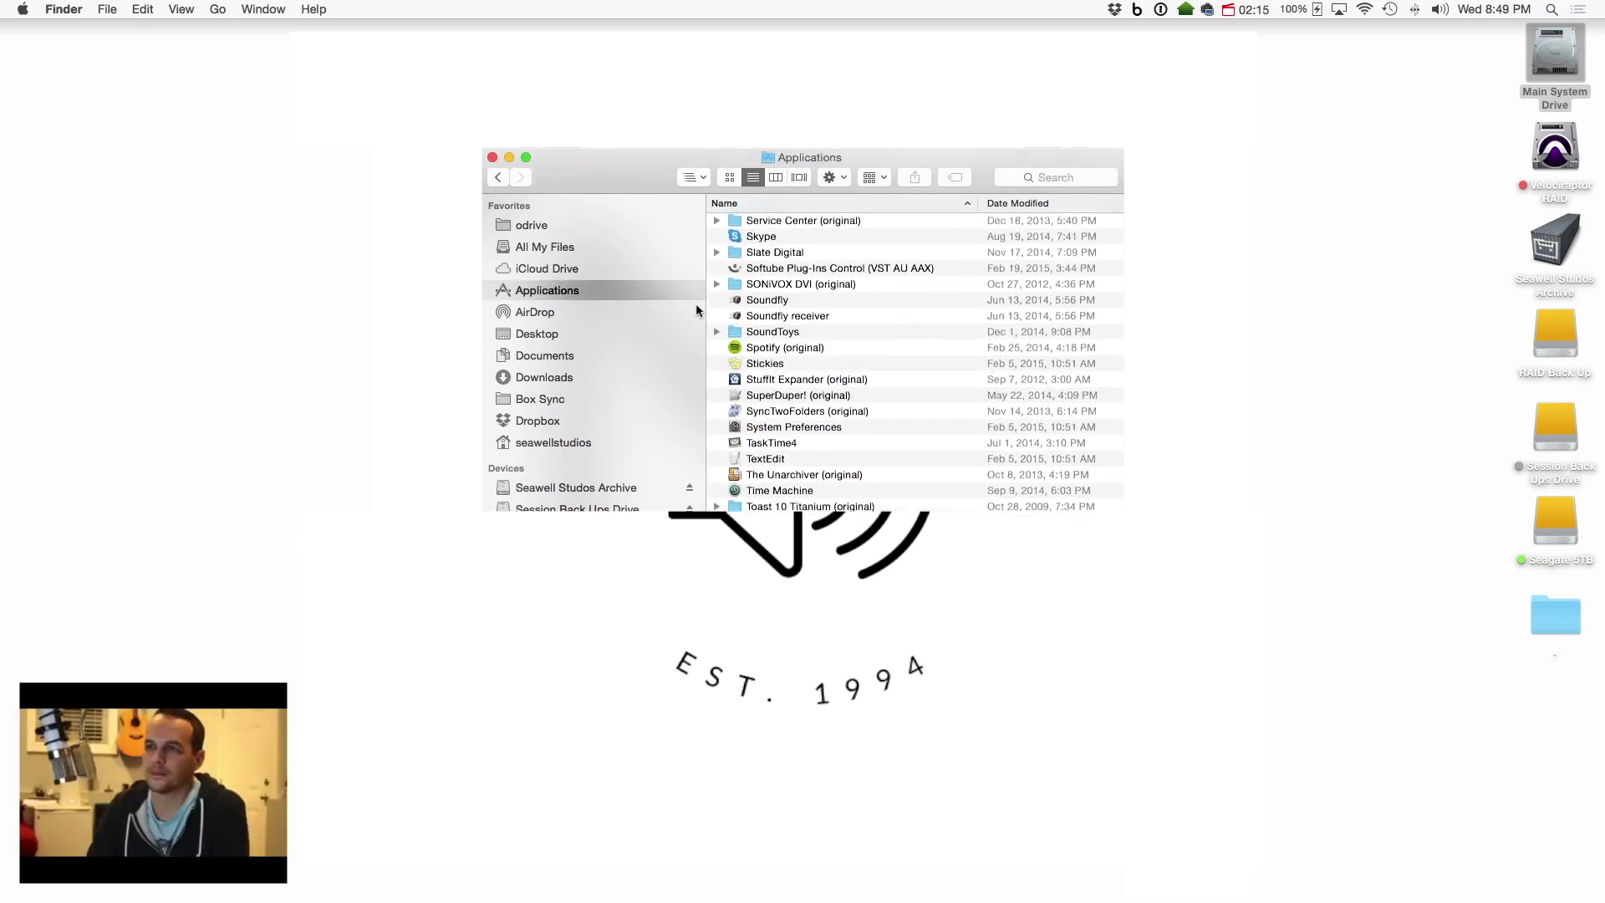
{"action": "scroll", "coordinate": [787, 317], "scroll_direction": "up", "scroll_amount": 3}
{"action": "scroll", "coordinate": [787, 317], "scroll_direction": "up", "scroll_amount": 5}
{"action": "scroll", "coordinate": [788, 316], "scroll_direction": "up", "scroll_amount": 5}
{"action": "scroll", "coordinate": [790, 317], "scroll_direction": "up", "scroll_amount": 5}
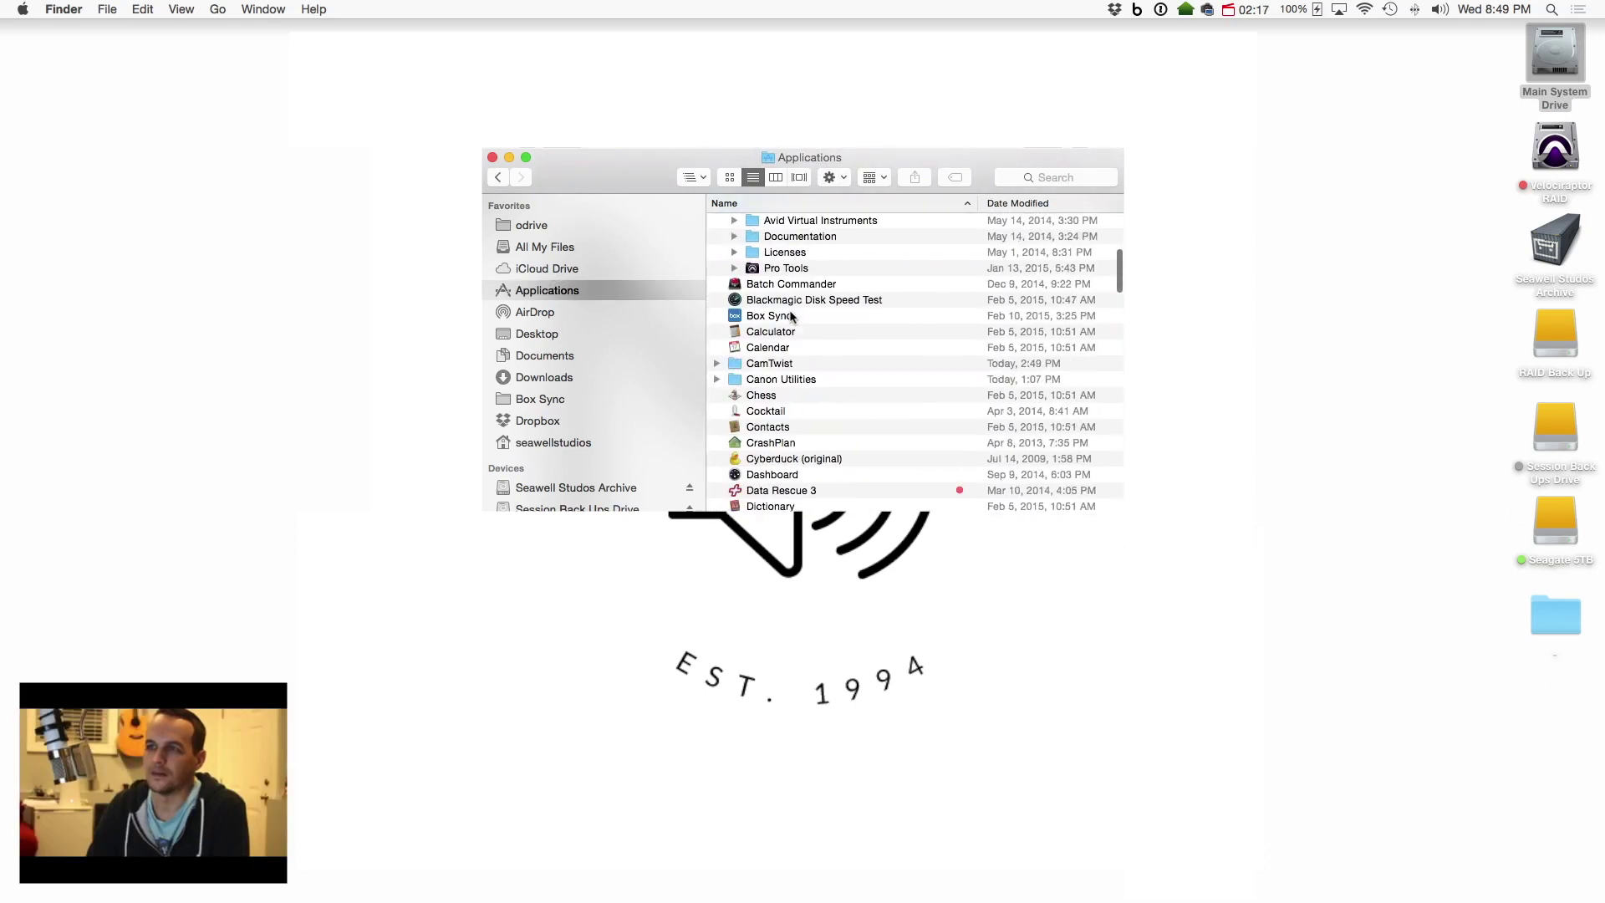
{"action": "scroll", "coordinate": [790, 317], "scroll_direction": "up", "scroll_amount": 5}
{"action": "scroll", "coordinate": [792, 327], "scroll_direction": "down", "scroll_amount": 2}
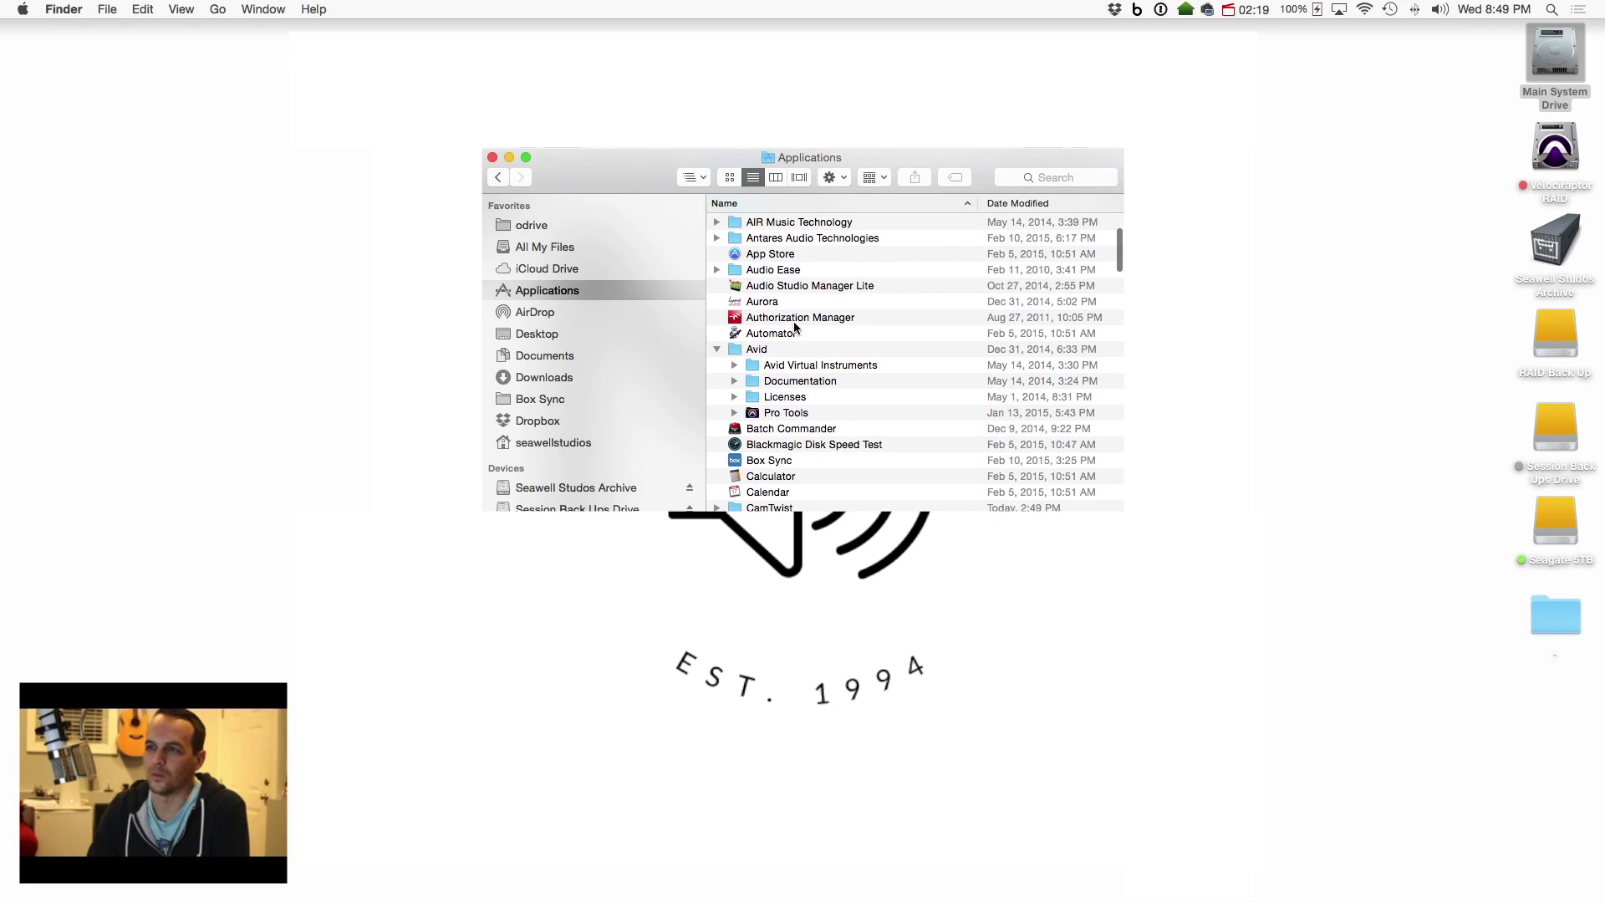
{"action": "scroll", "coordinate": [795, 326], "scroll_direction": "down", "scroll_amount": 1}
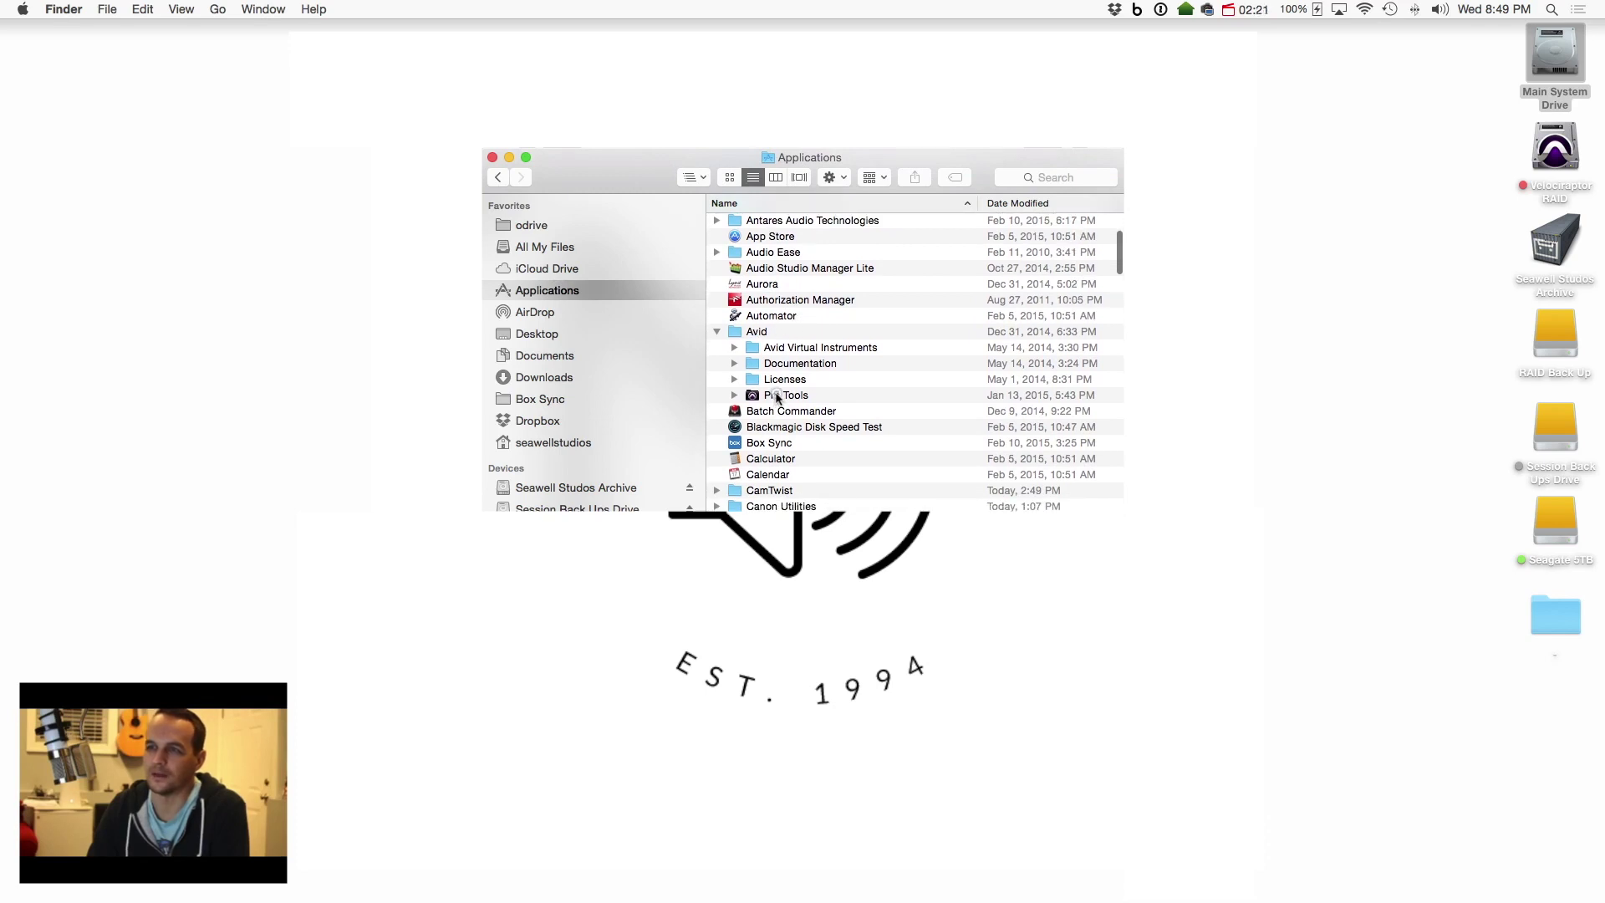
Step: Move VariFi.aaxplugin from the Pro Tools AAX Plug-Ins folder to the Trash
{"action": "double_click", "coordinate": [774, 396]}
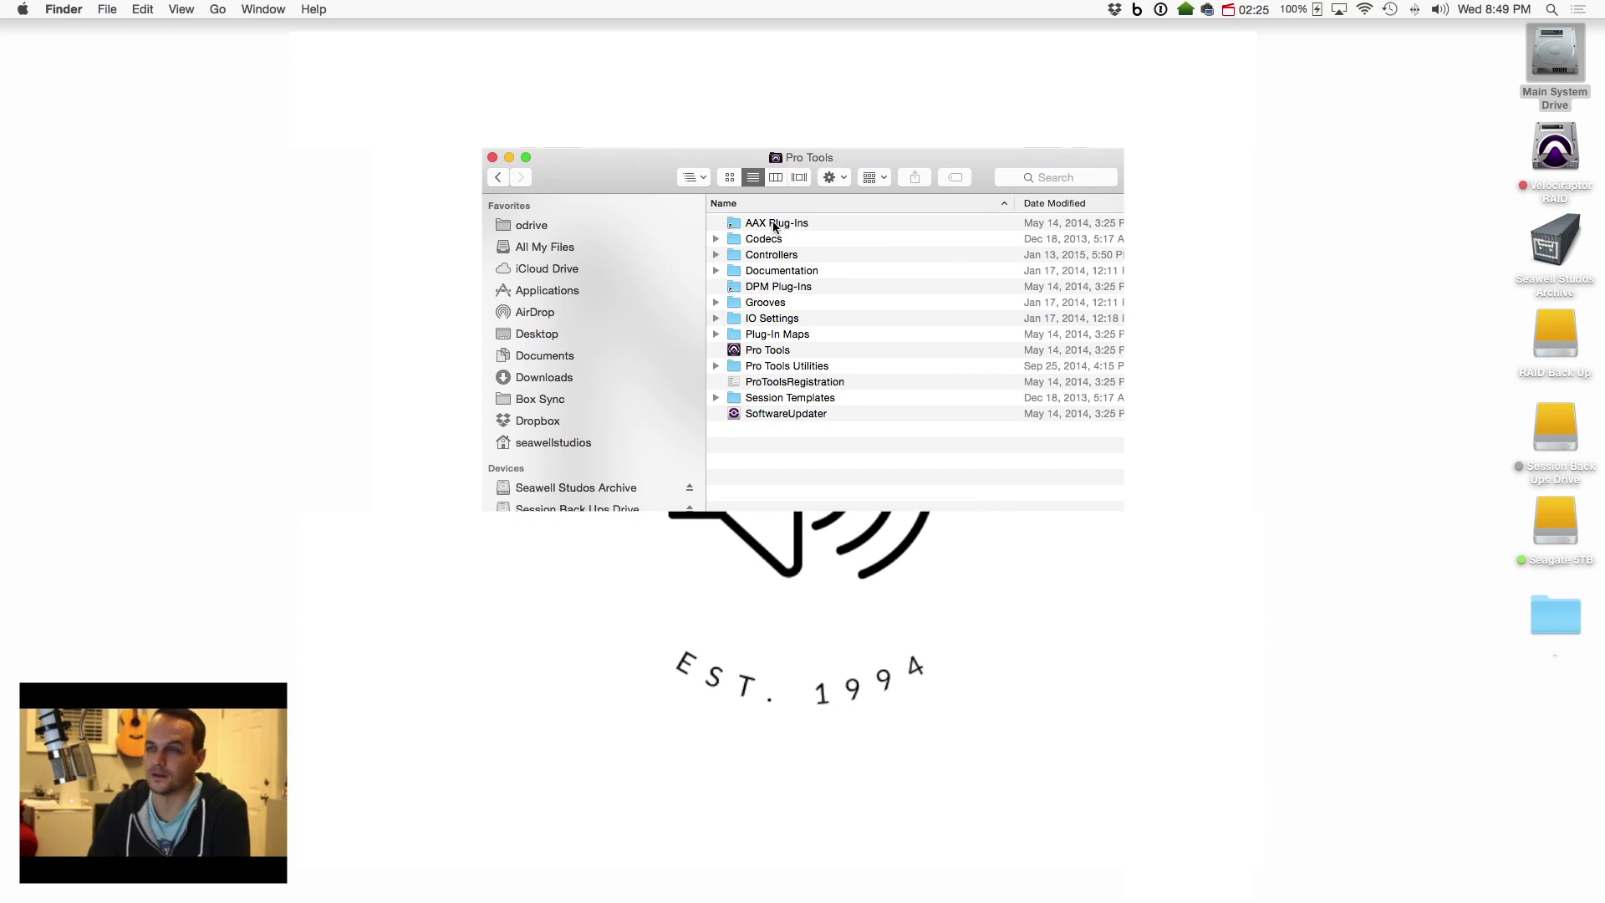
{"action": "left_click", "coordinate": [775, 223]}
{"action": "double_click", "coordinate": [775, 223]}
{"action": "scroll", "coordinate": [828, 355], "scroll_direction": "down", "scroll_amount": 10}
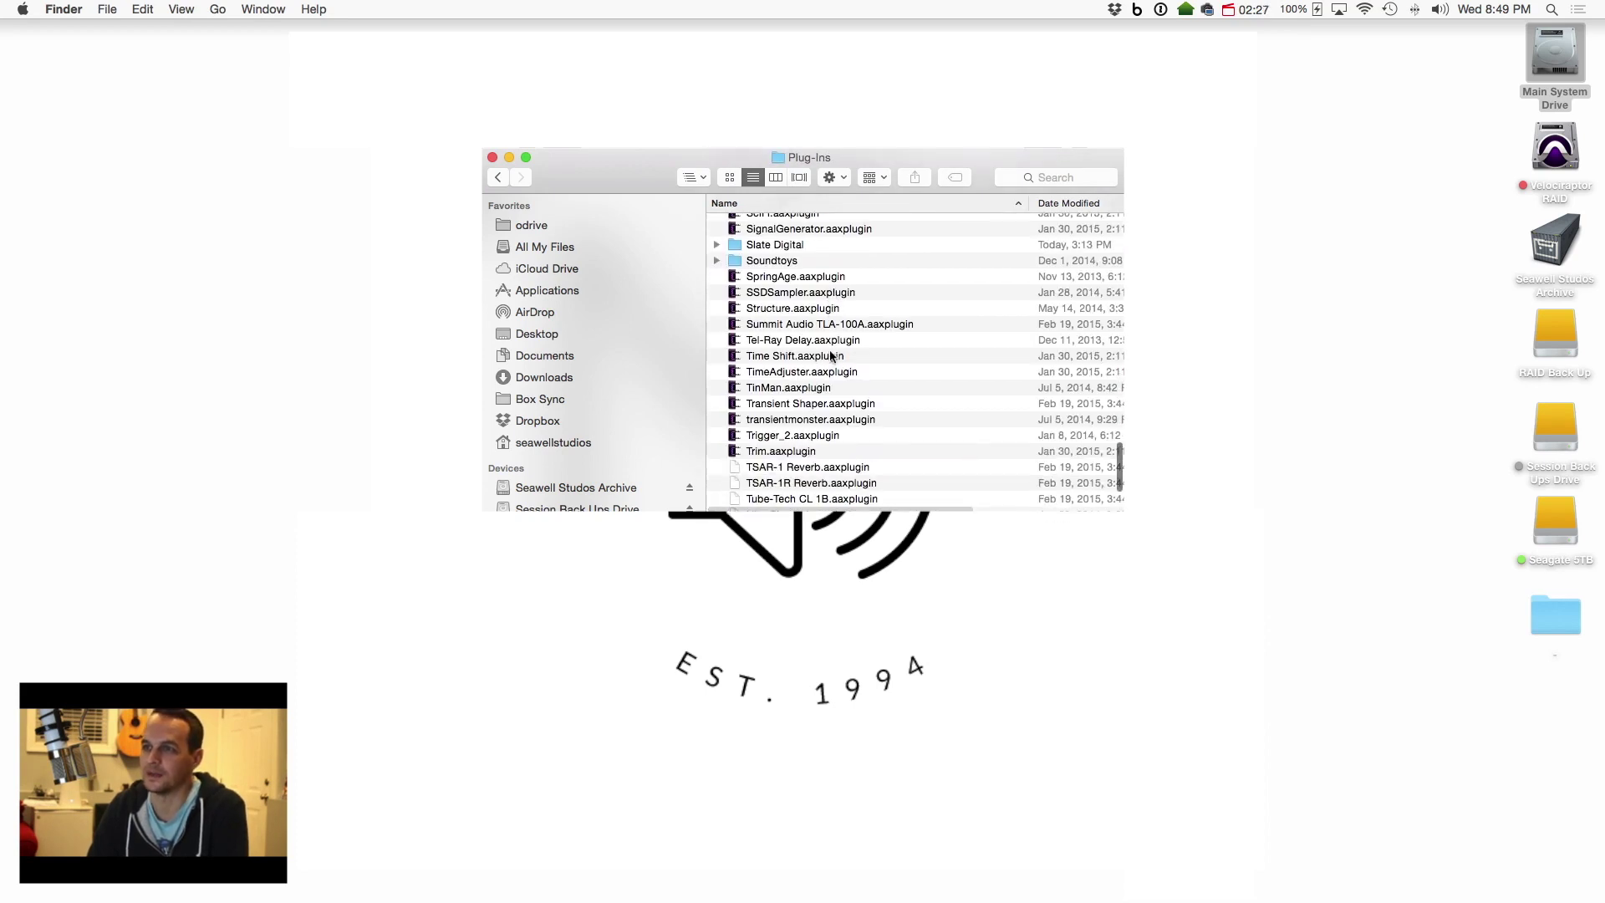
{"action": "scroll", "coordinate": [828, 354], "scroll_direction": "down", "scroll_amount": 5}
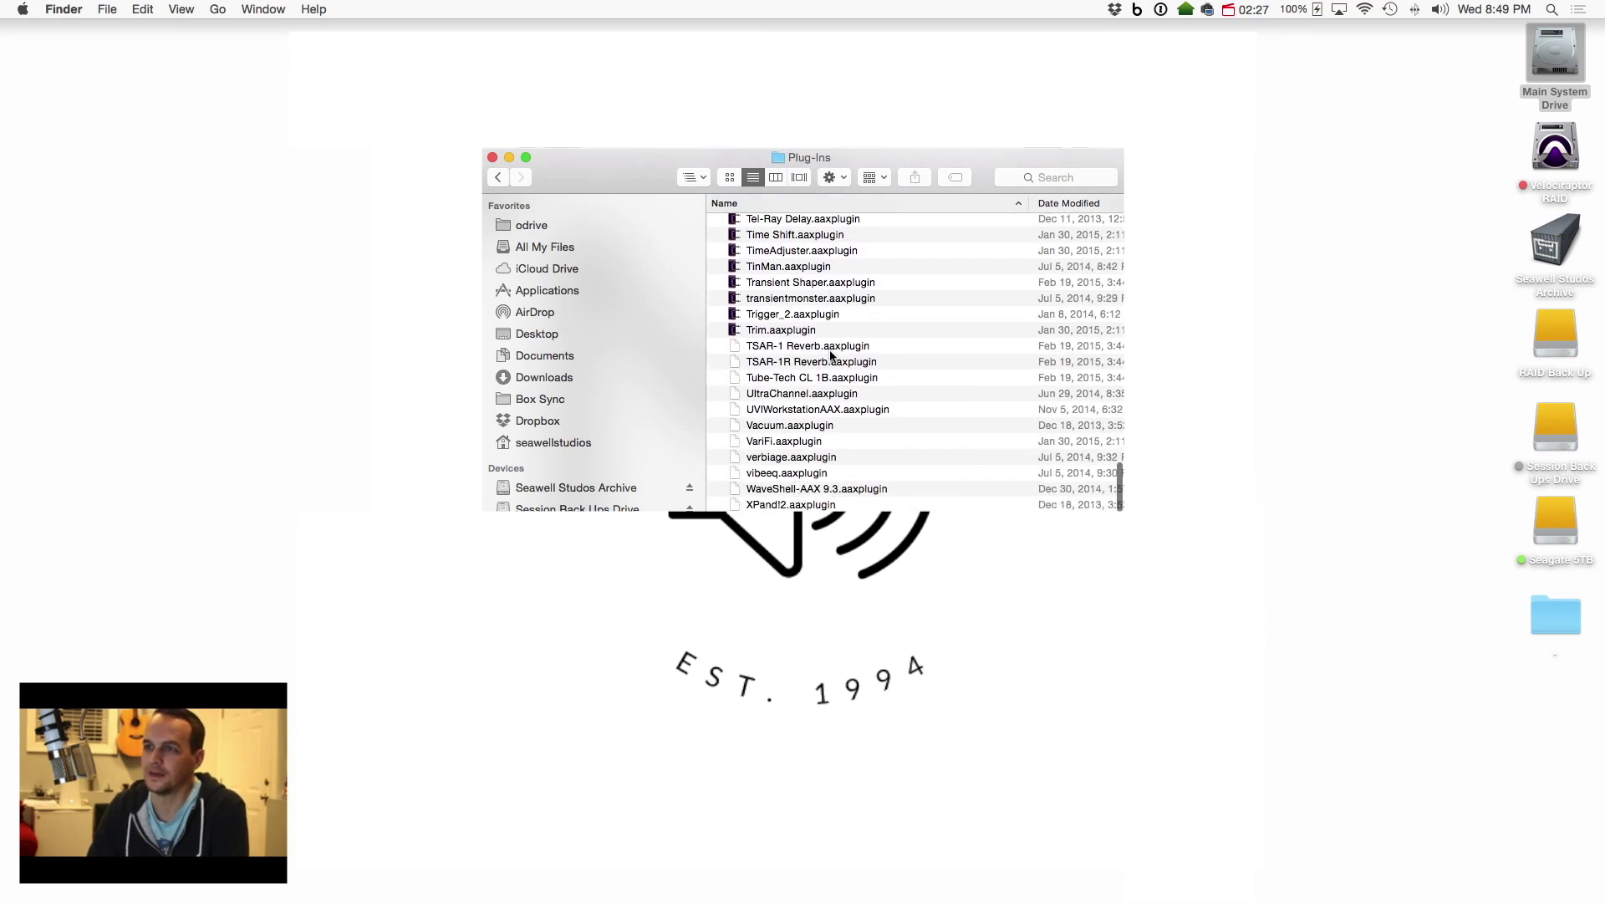
{"action": "right_click", "coordinate": [780, 443]}
{"action": "left_click", "coordinate": [831, 505]}
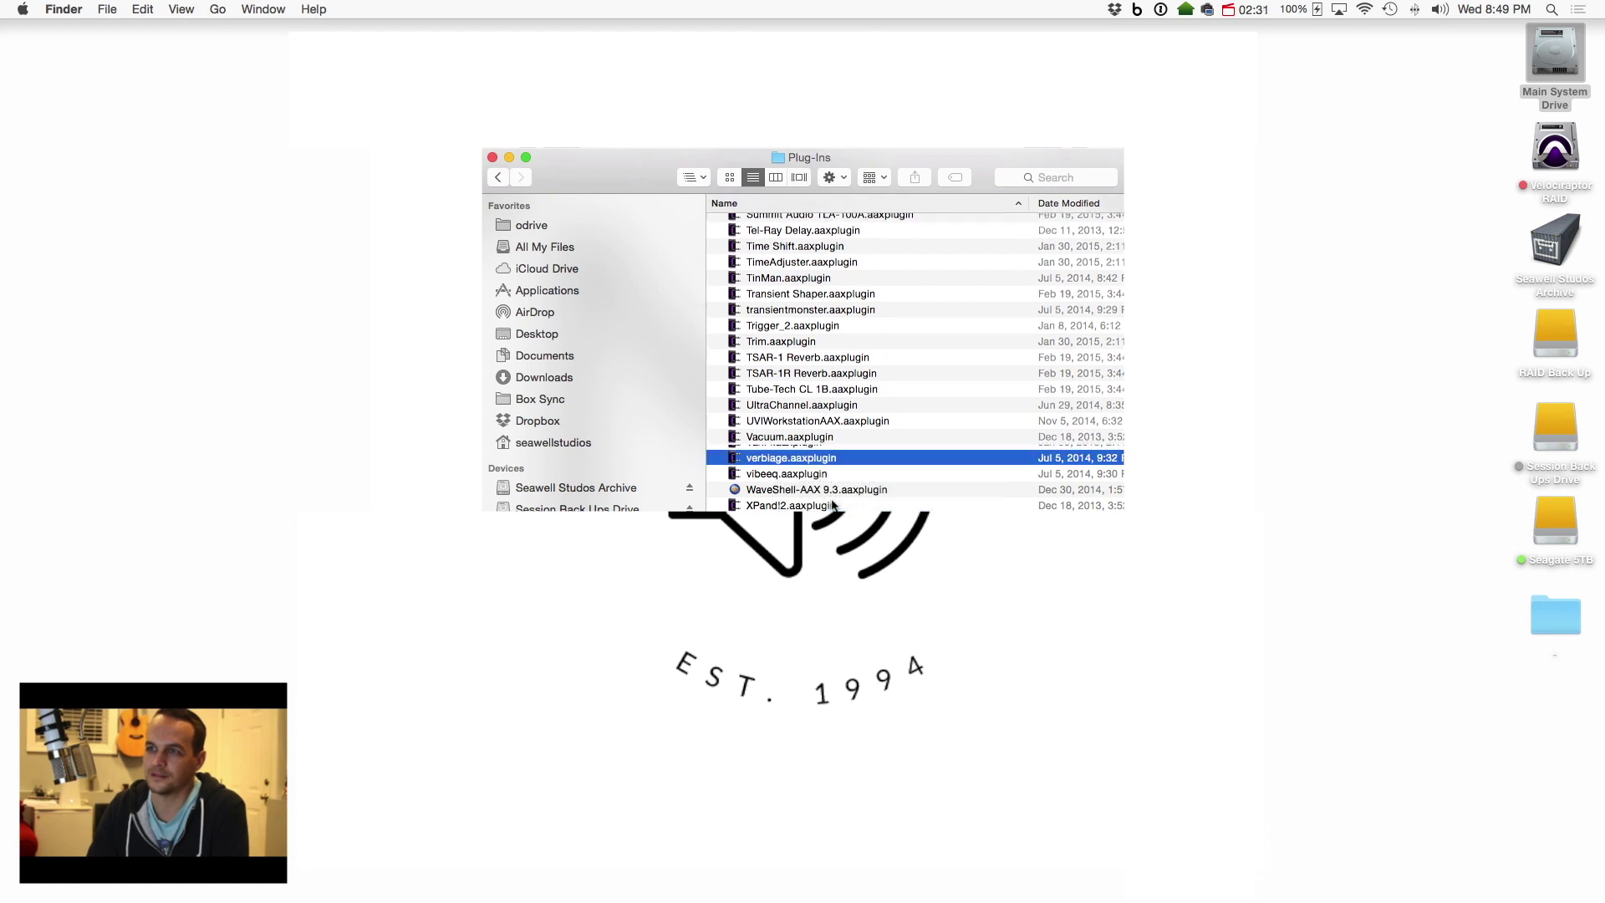
Step: Close the Plug-Ins folder window and empty the Trash
{"action": "left_click", "coordinate": [493, 158]}
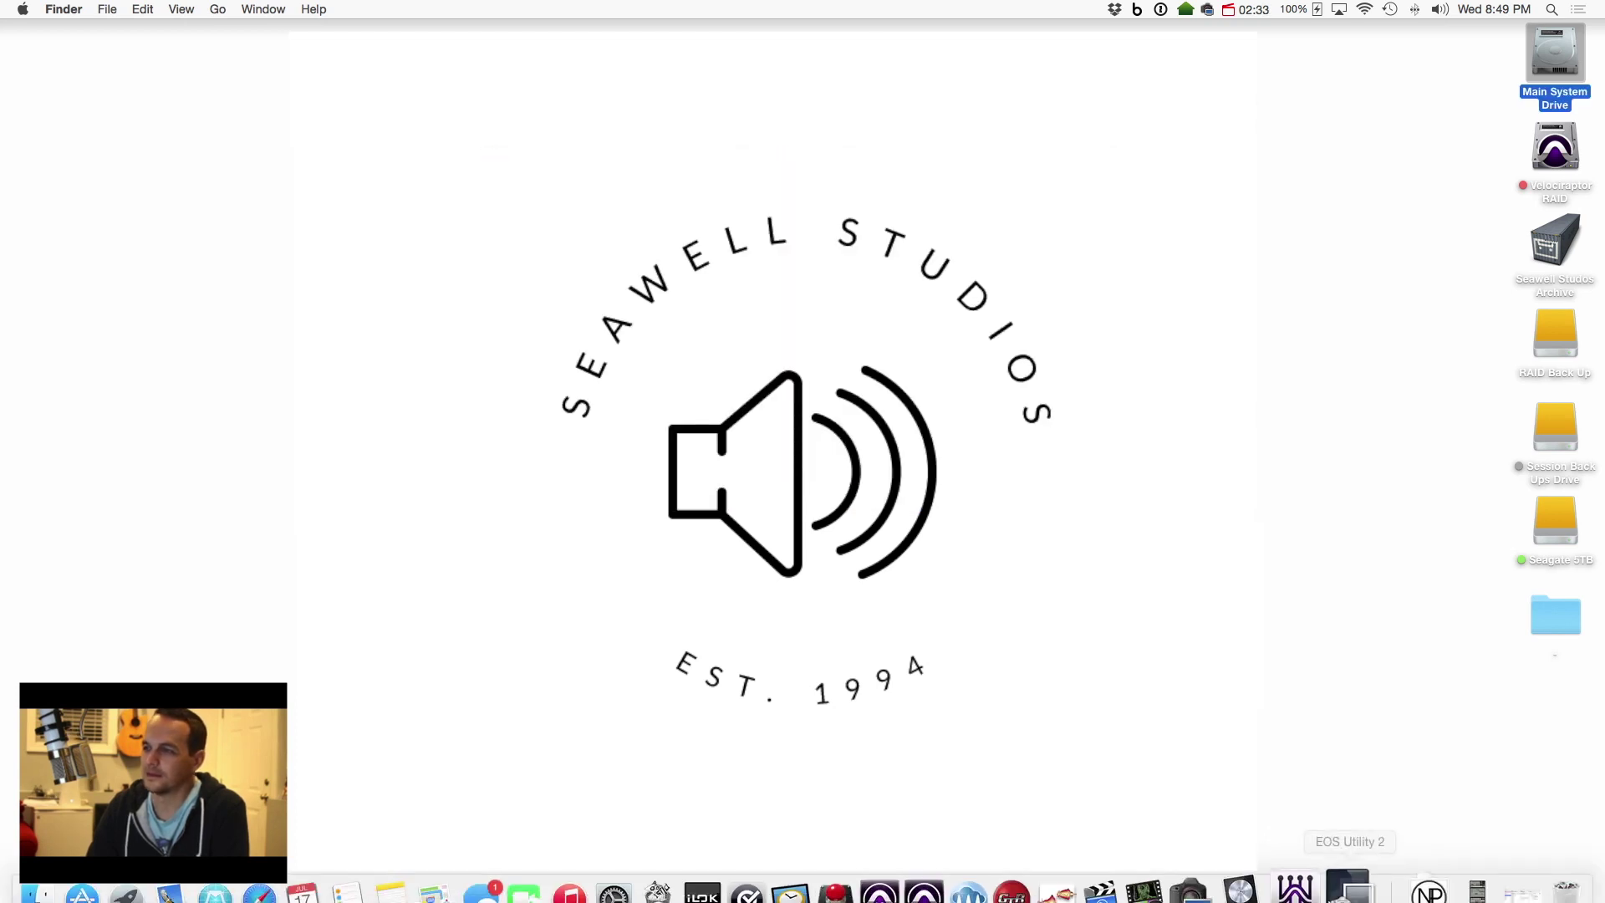
{"action": "right_click", "coordinate": [1543, 863]}
{"action": "left_click", "coordinate": [1548, 796]}
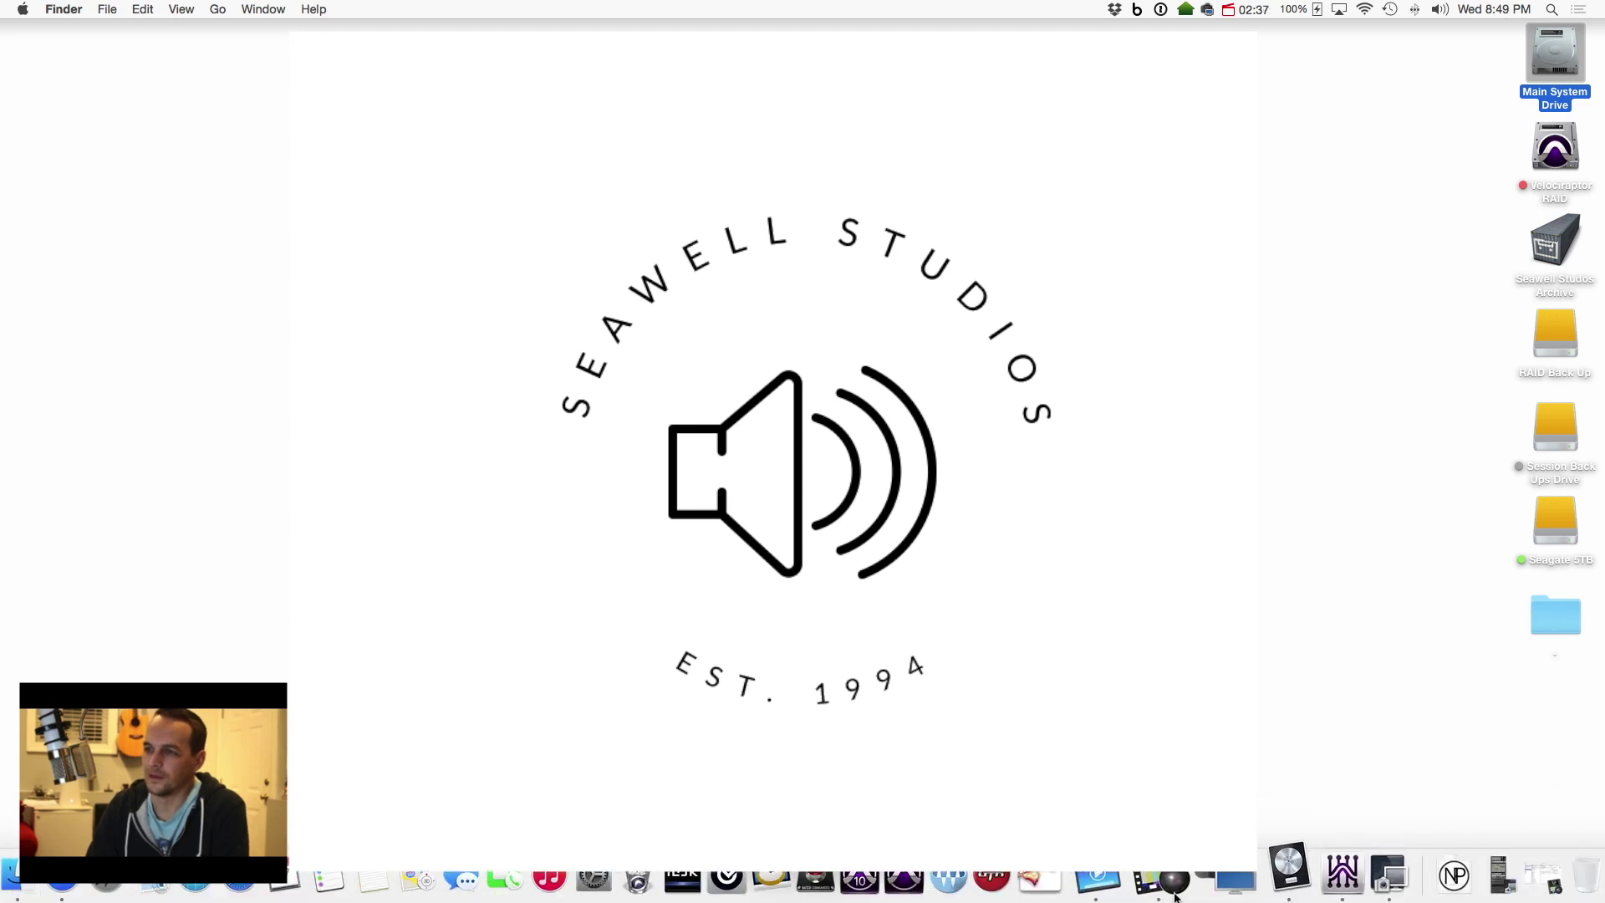
Step: Relaunch Pro Tools, suppress Waves preferences, dismiss the Fatal Error, and decline moving unauthorized plug-ins
{"action": "left_click", "coordinate": [920, 878]}
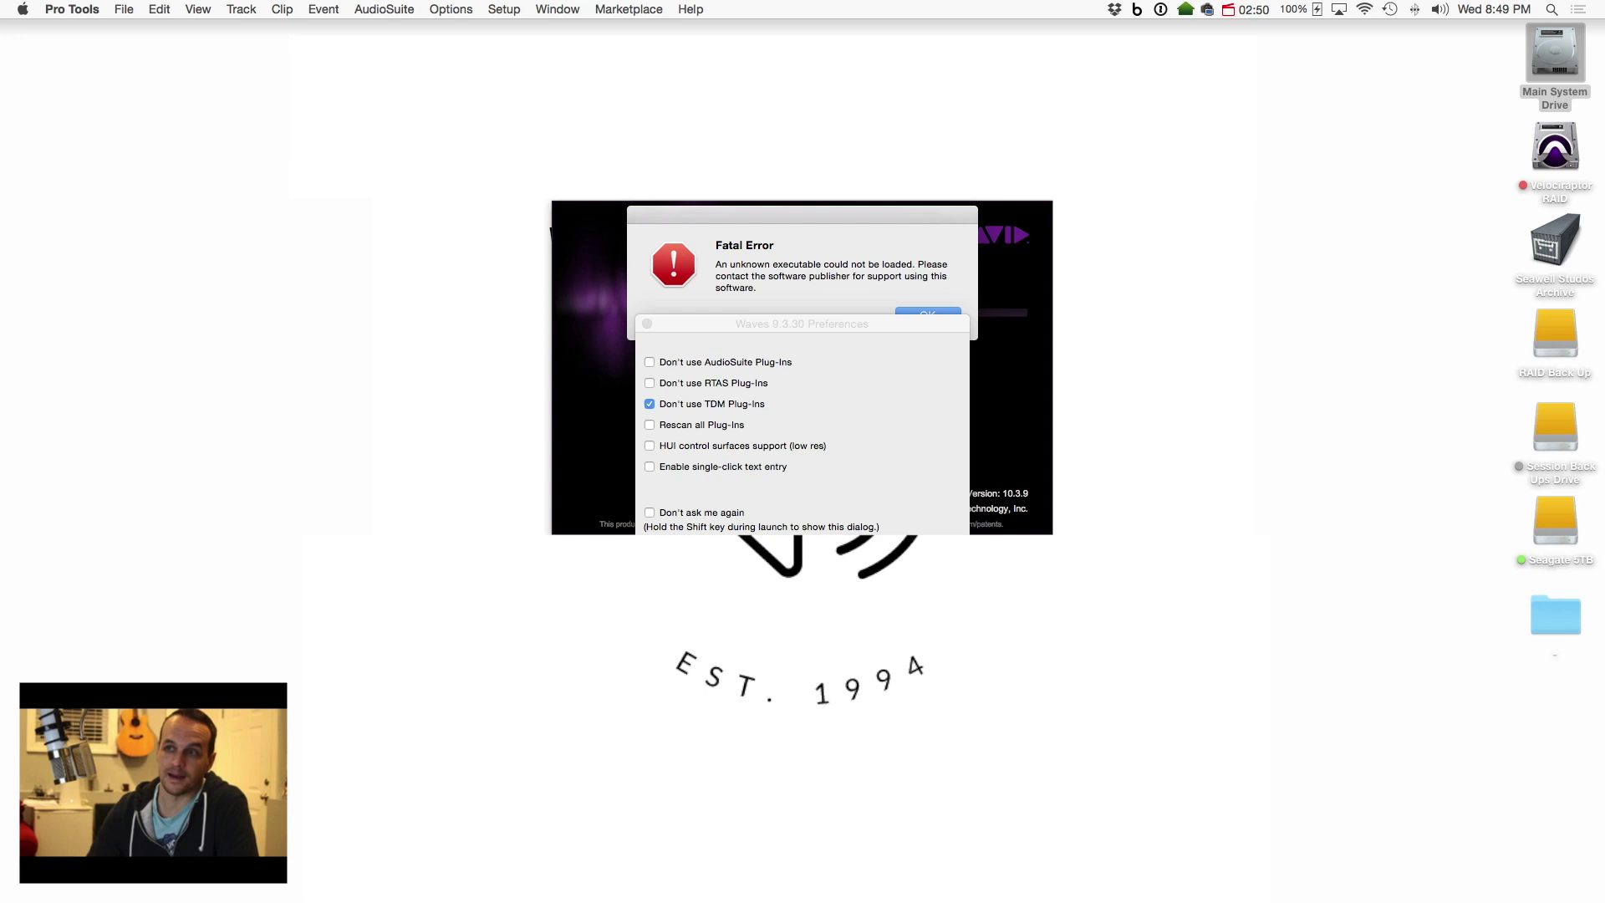
{"action": "left_click", "coordinate": [649, 512]}
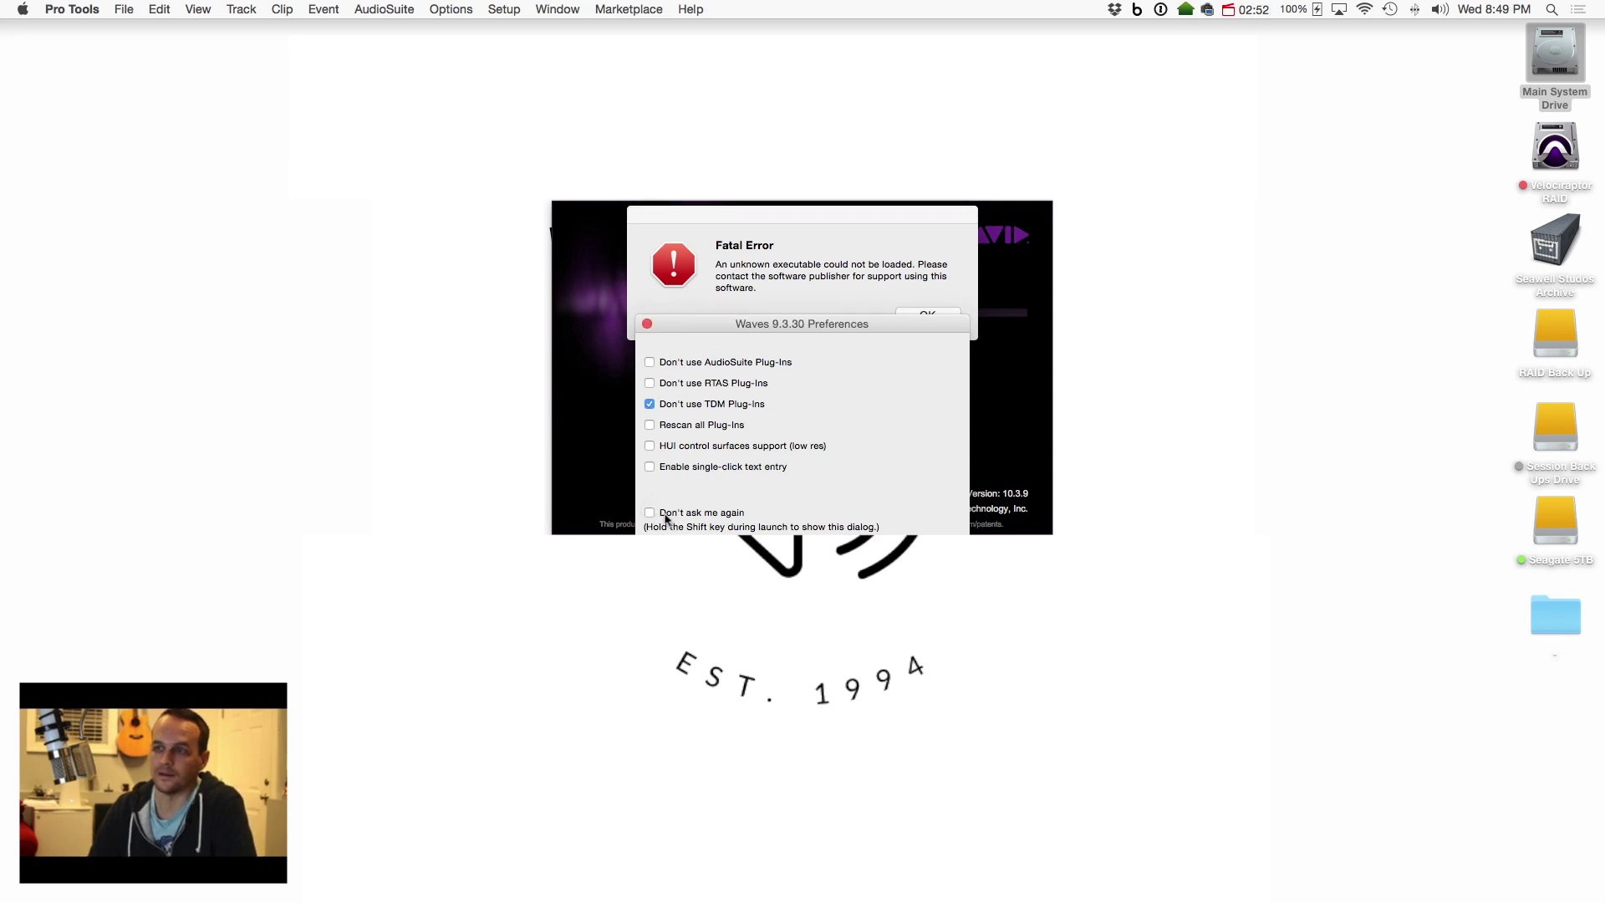
{"action": "key", "text": "Return"}
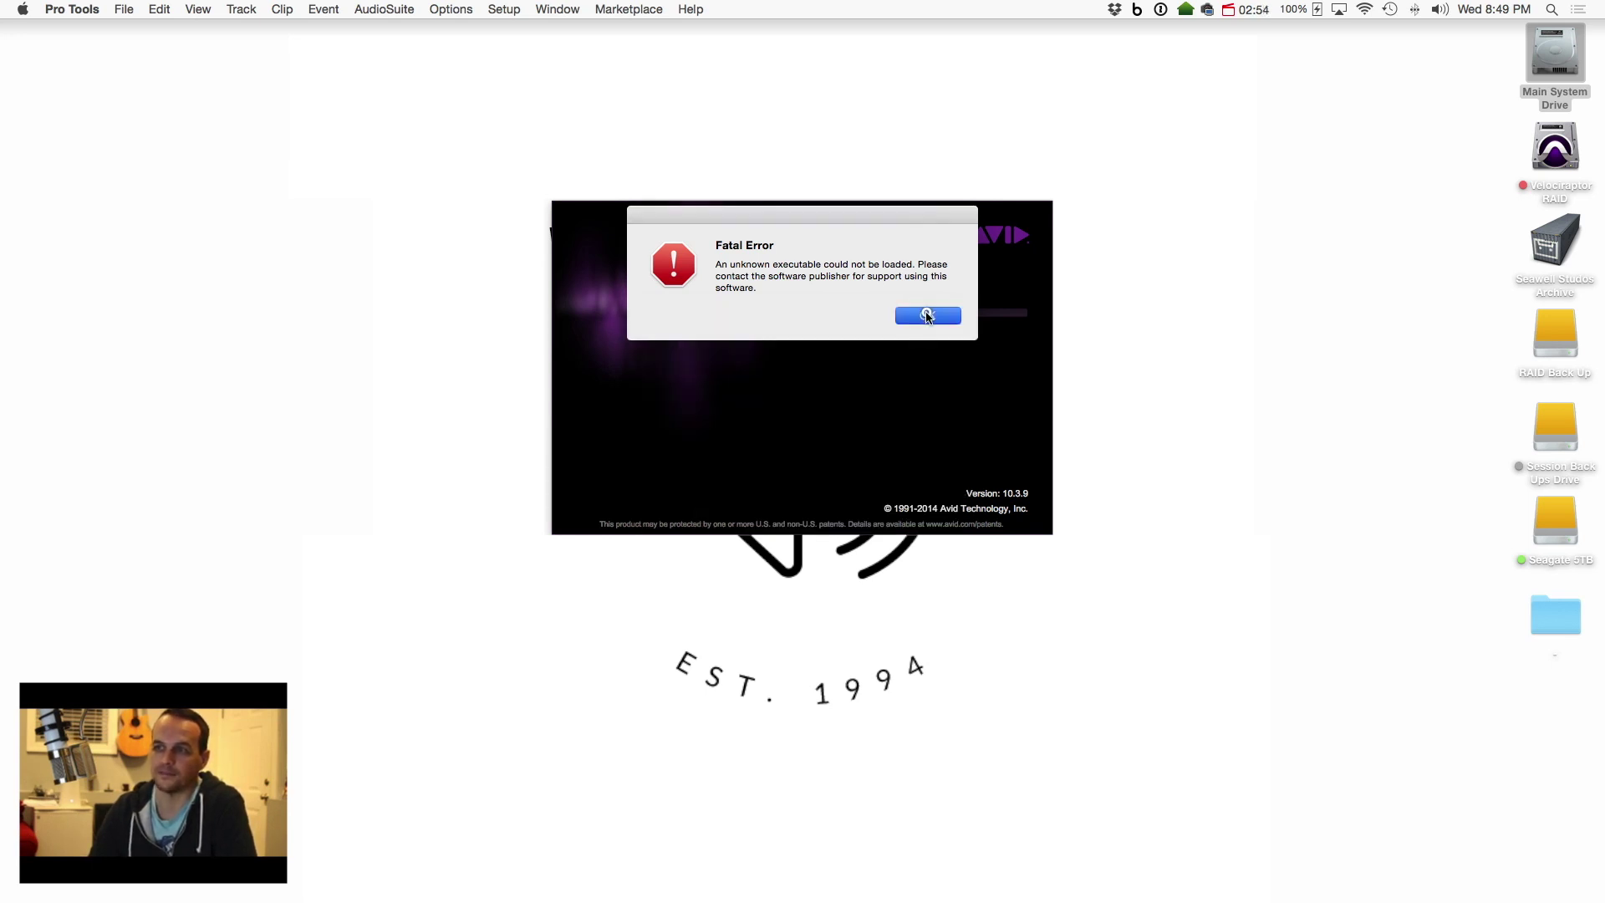
{"action": "left_click", "coordinate": [929, 314]}
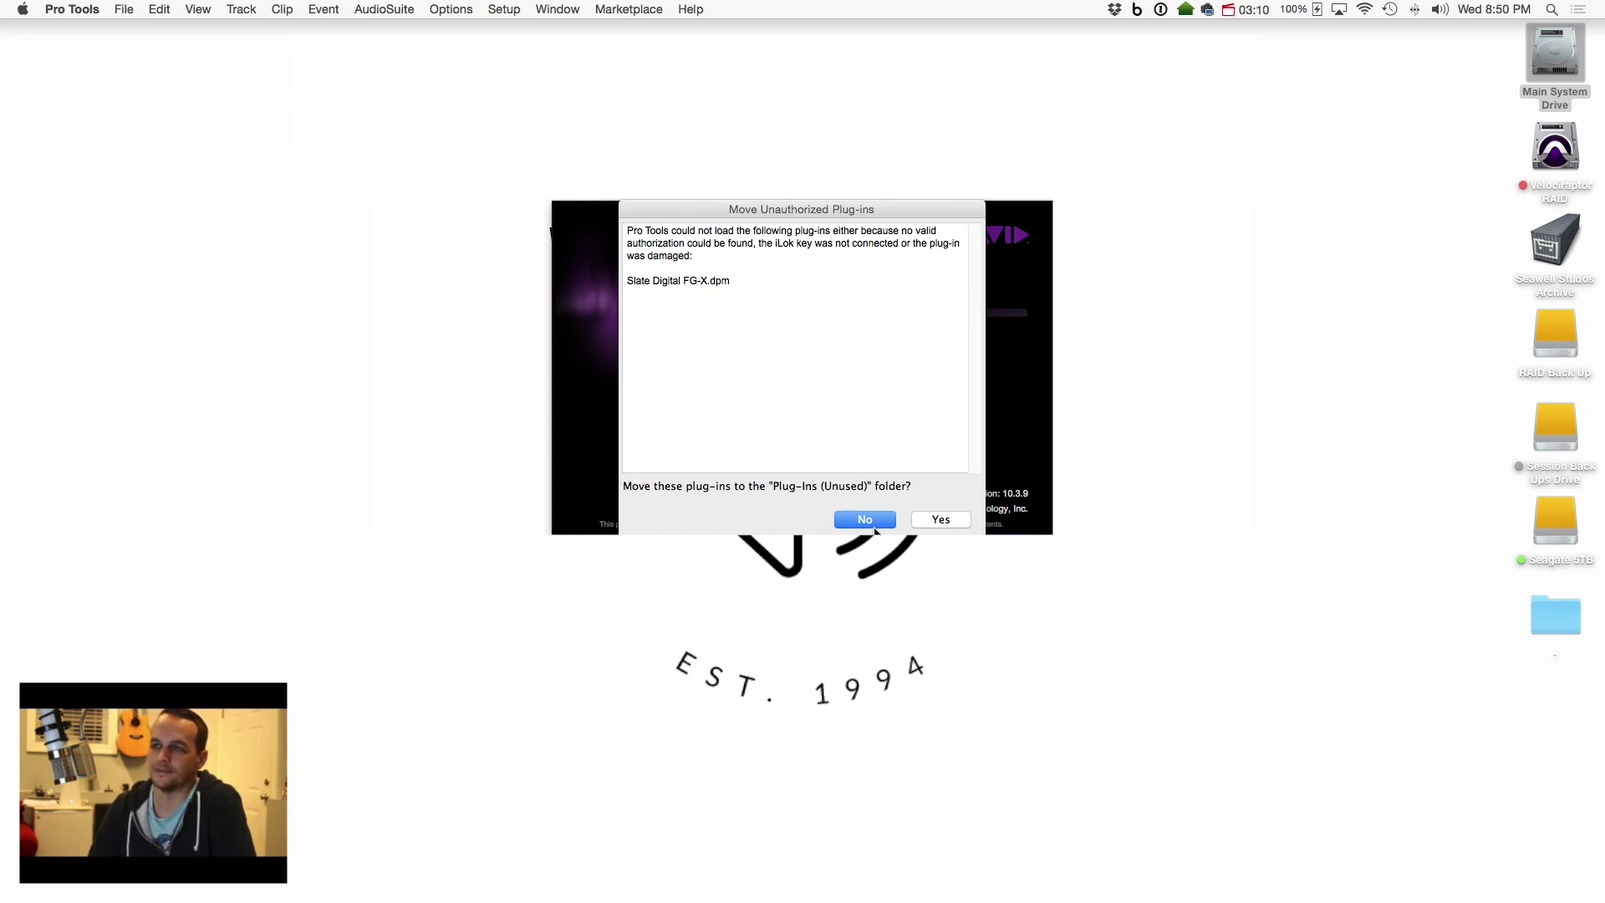
{"action": "left_click", "coordinate": [865, 519]}
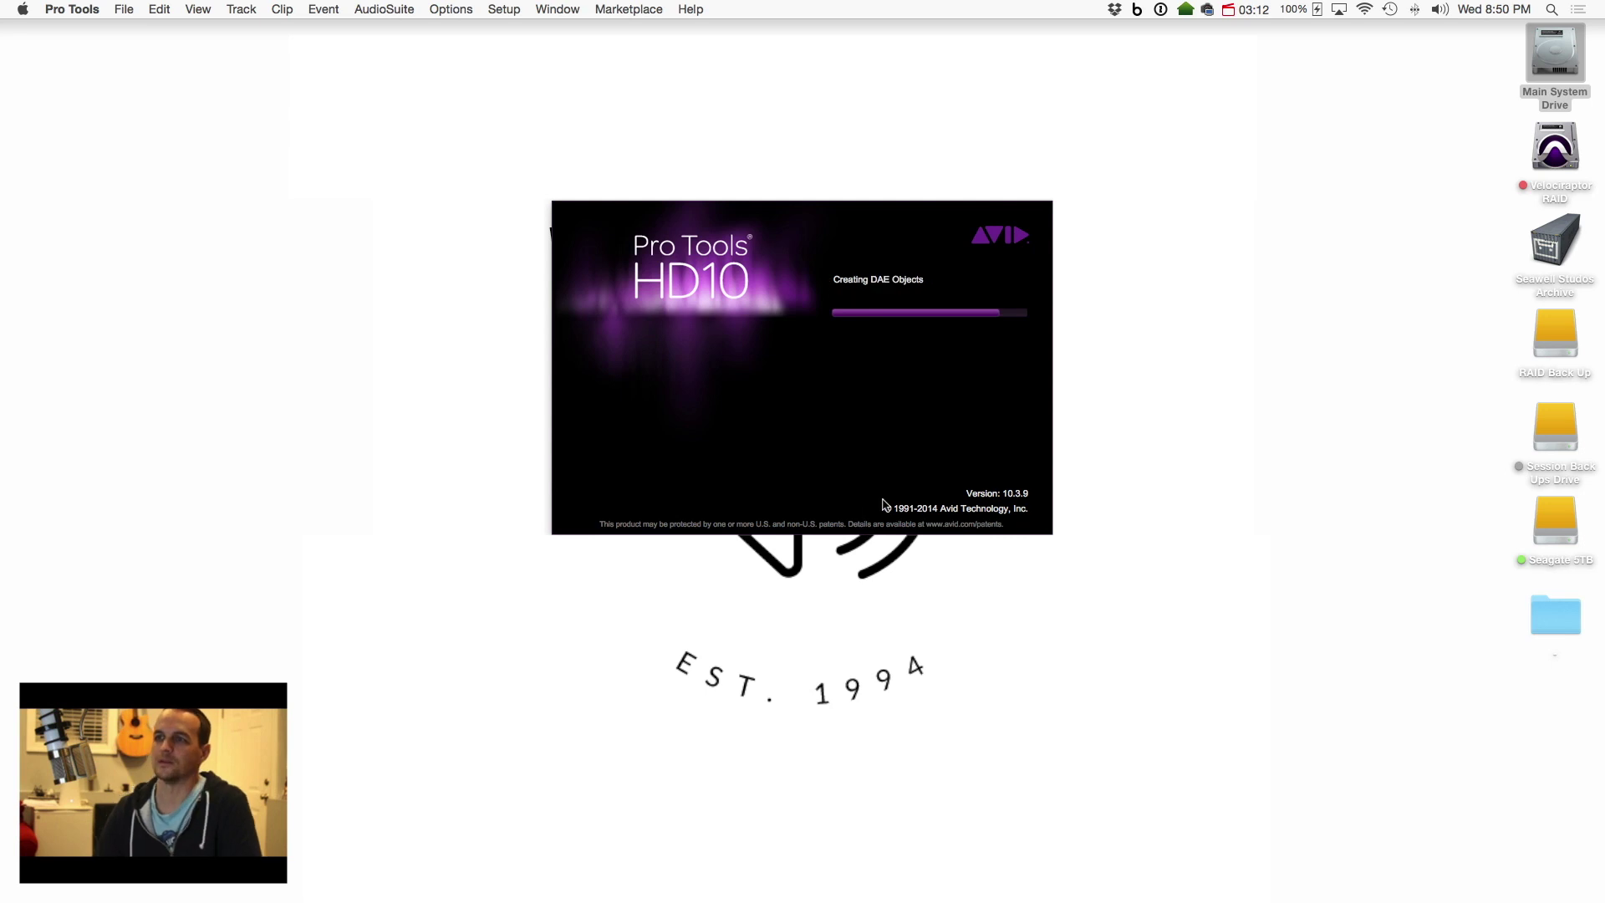